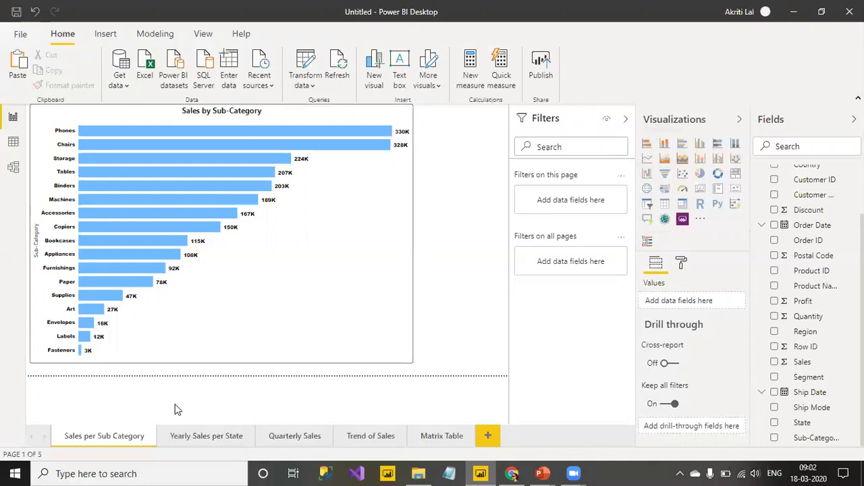
Step: Browse the Yearly Sales per State, Quarterly Sales, Trend of Sales and Matrix Table pages, then return to Sales per Sub Category
left_click(211, 440)
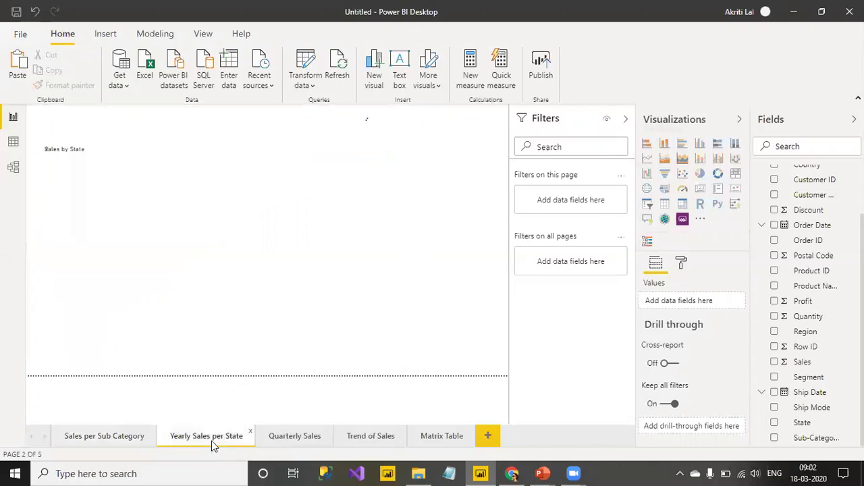
left_click(302, 438)
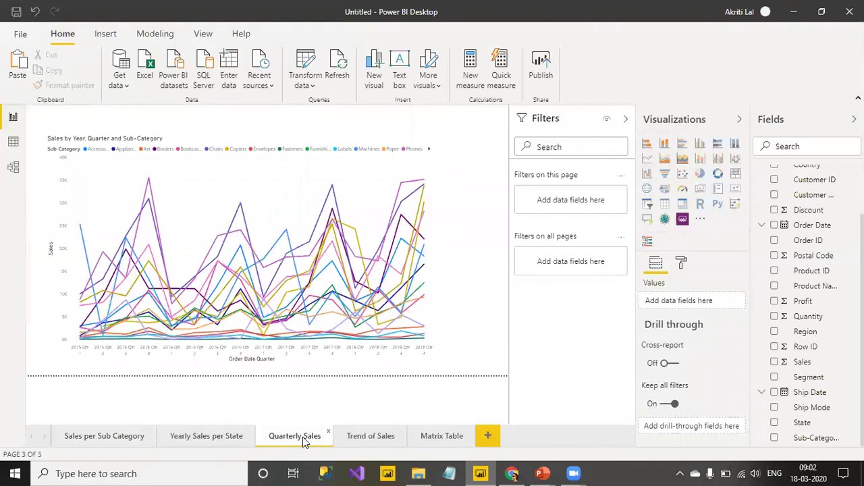
left_click(371, 436)
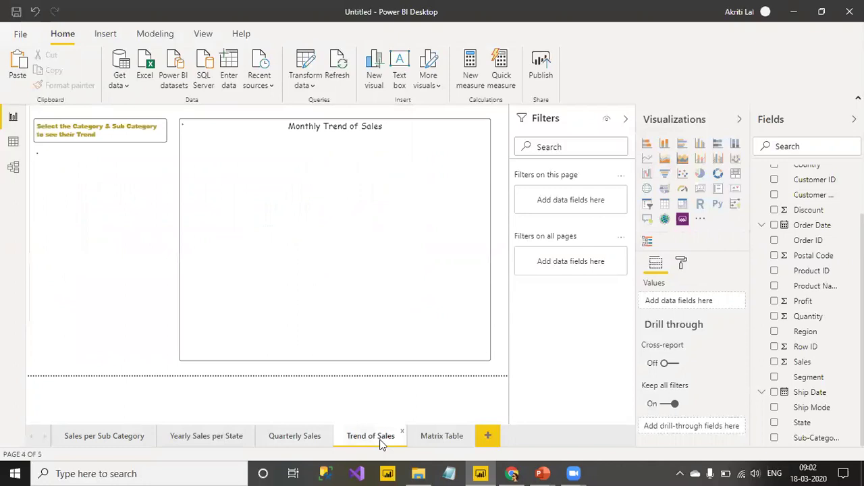
left_click(424, 441)
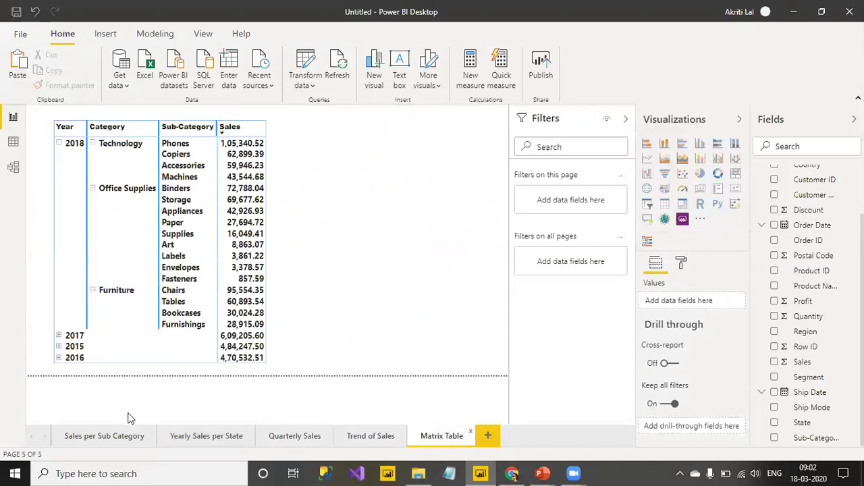
left_click(101, 437)
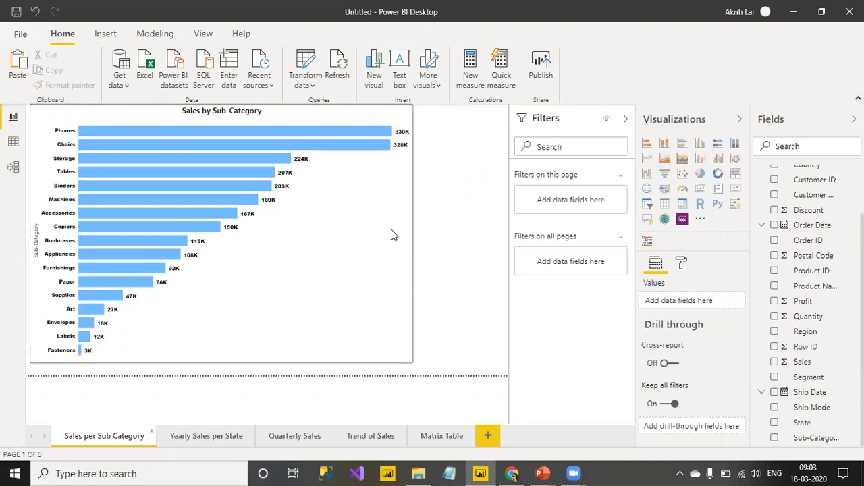
Step: Revisit the Trend of Sales and Matrix Table pages, then go back to Sales per Sub Category
left_click(370, 436)
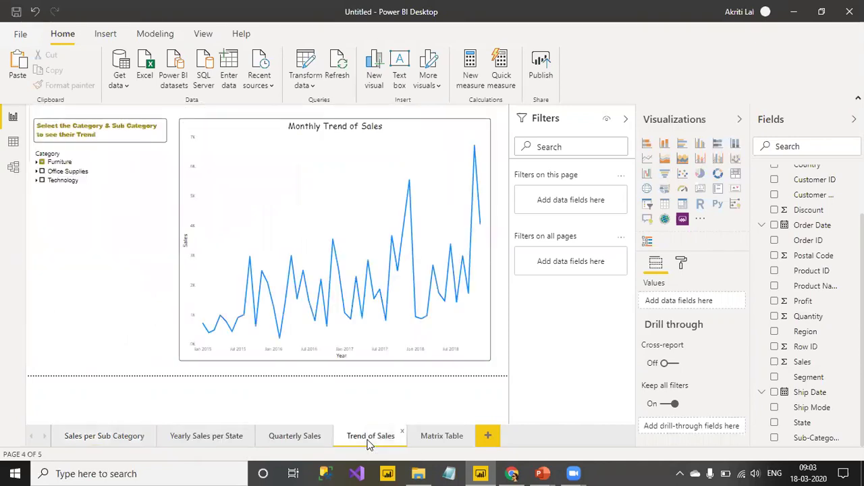
left_click(448, 443)
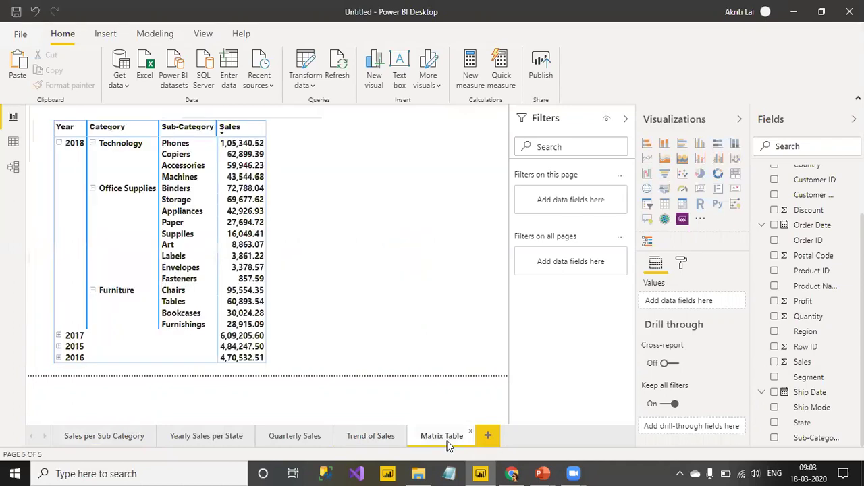
left_click(93, 438)
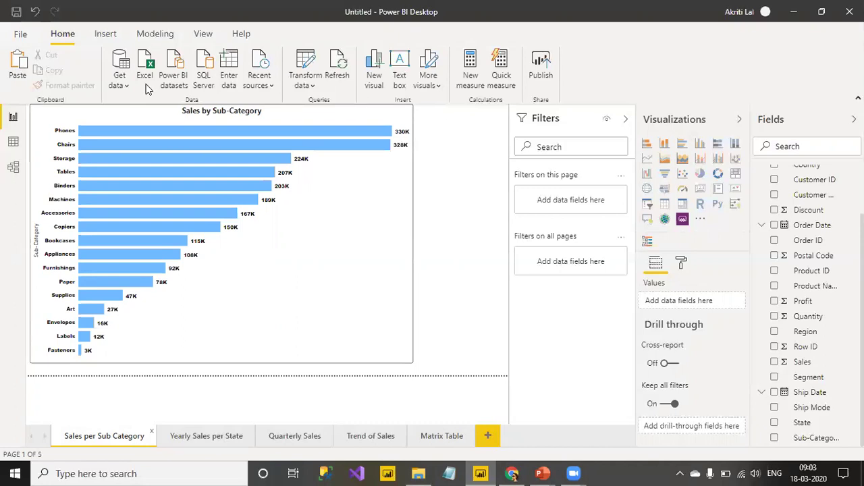
Step: Insert a blank button beside the Sales by Sub-Category chart, resize it, and place its copy below
left_click(108, 35)
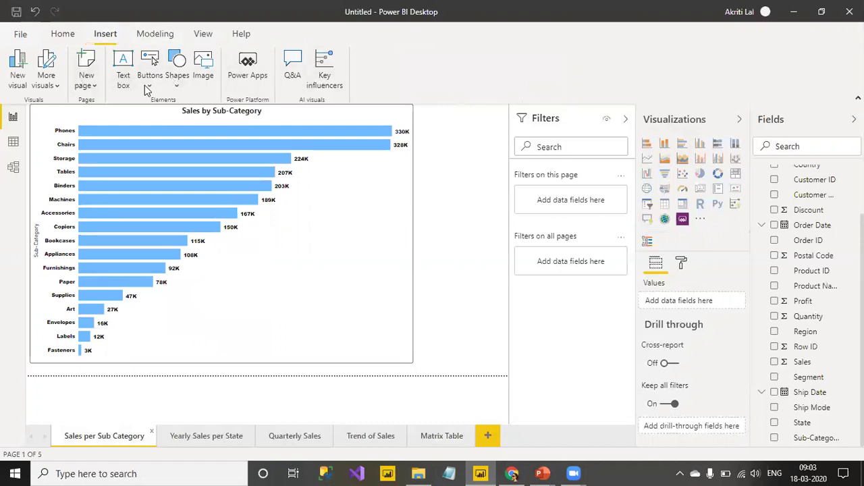
left_click(150, 81)
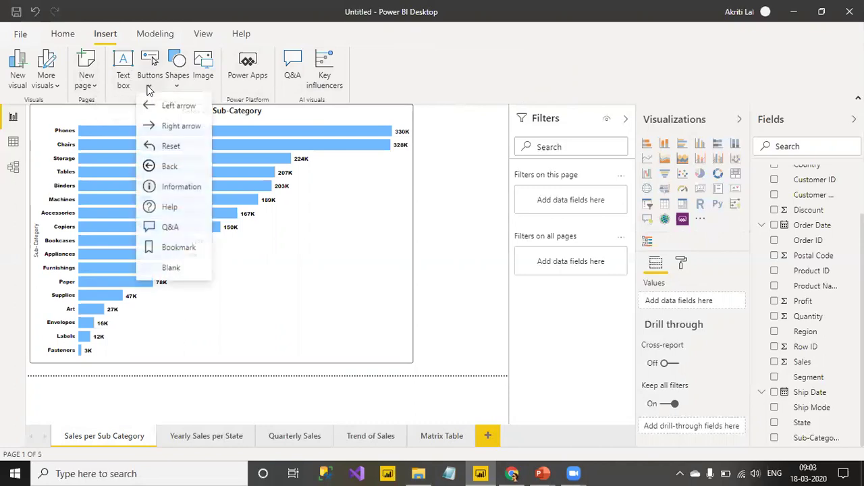
left_click(171, 269)
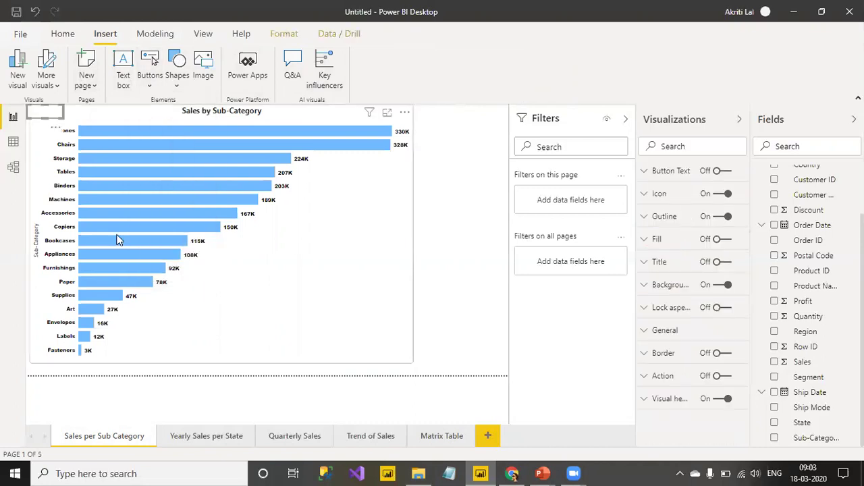
left_click_drag(46, 116, 472, 141)
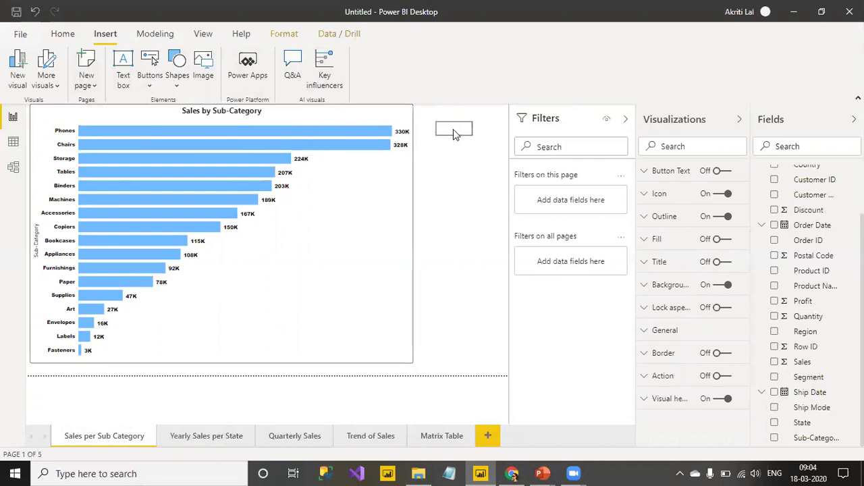
left_click_drag(470, 134, 501, 173)
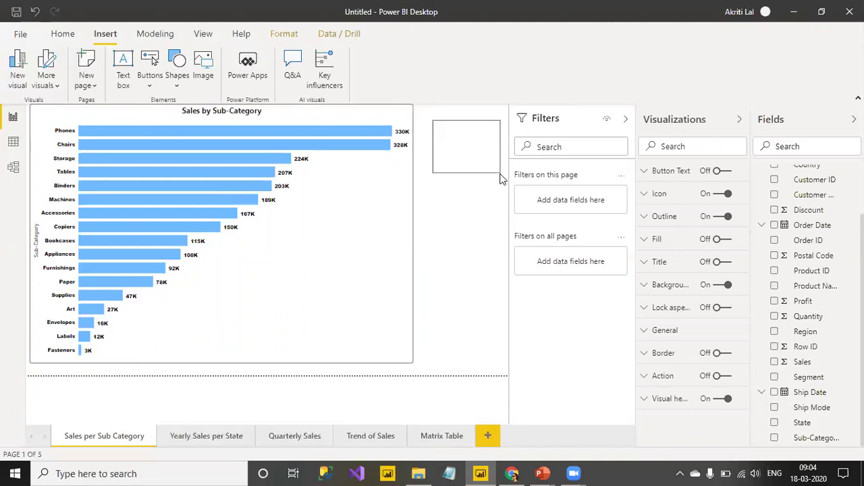
left_click(435, 172)
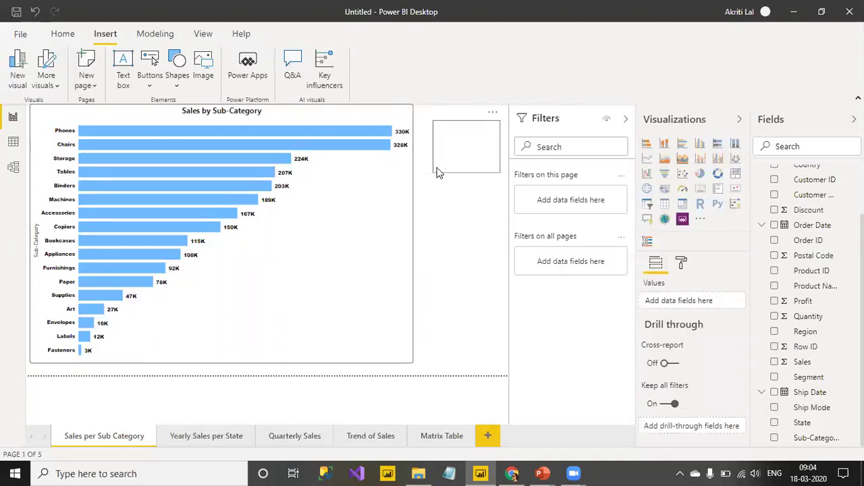
left_click(434, 171)
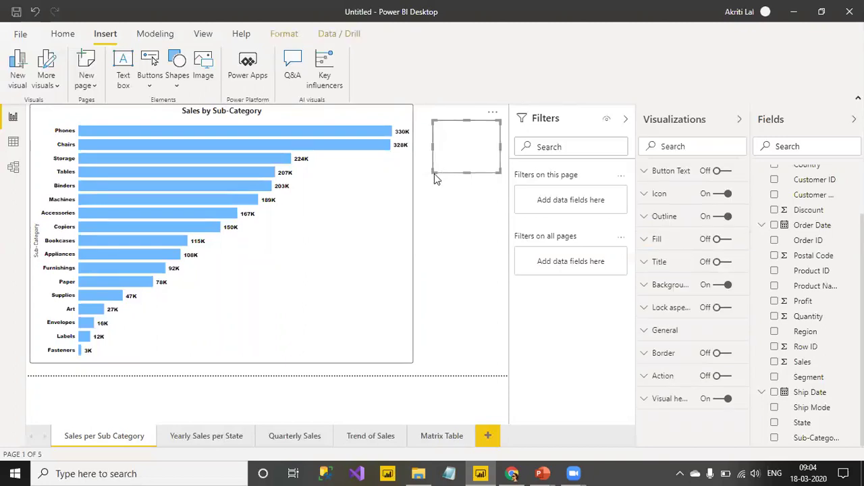
left_click_drag(433, 171, 427, 168)
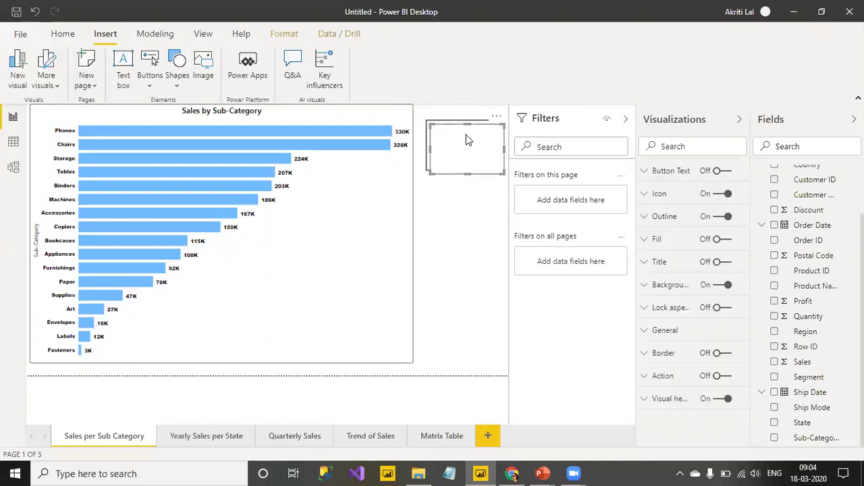
left_click_drag(466, 139, 470, 204)
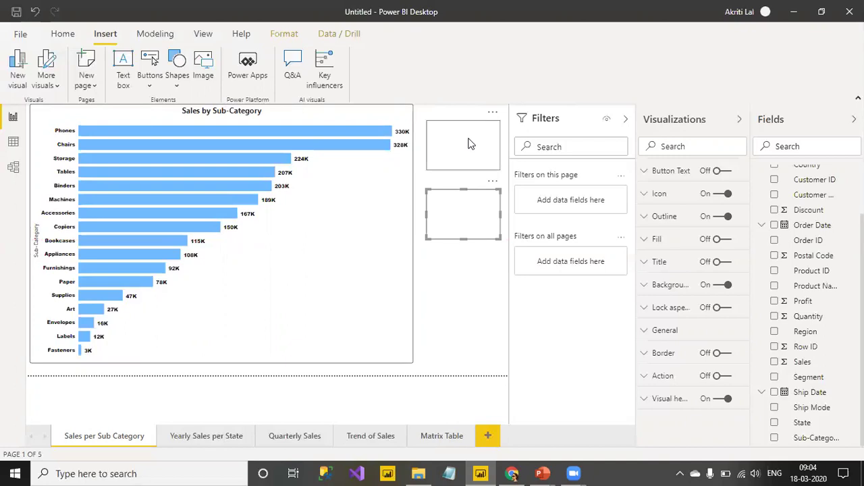
Step: Turn on the upper button's action as Page navigation to the Trend of Sales page
left_click(470, 144)
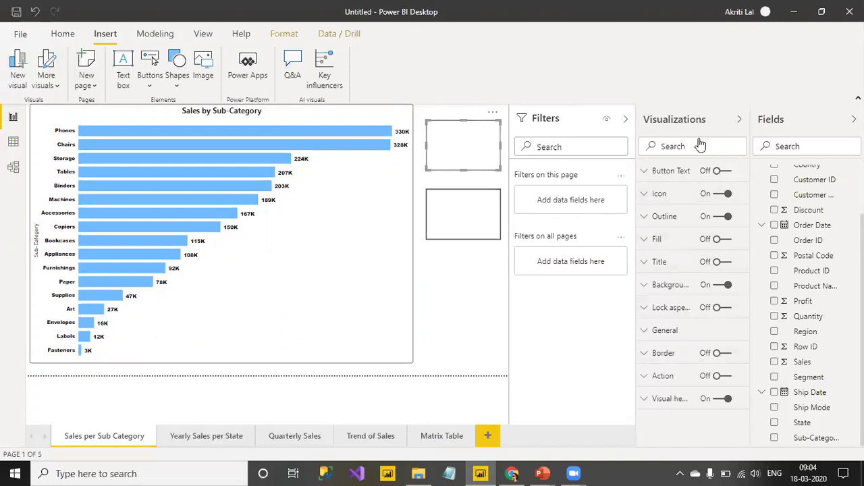
left_click(726, 376)
left_click(675, 380)
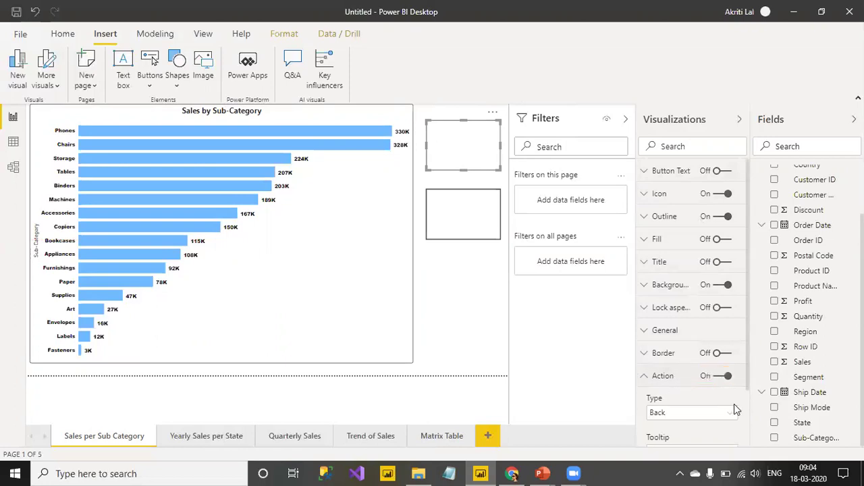
left_click_drag(747, 366, 748, 427)
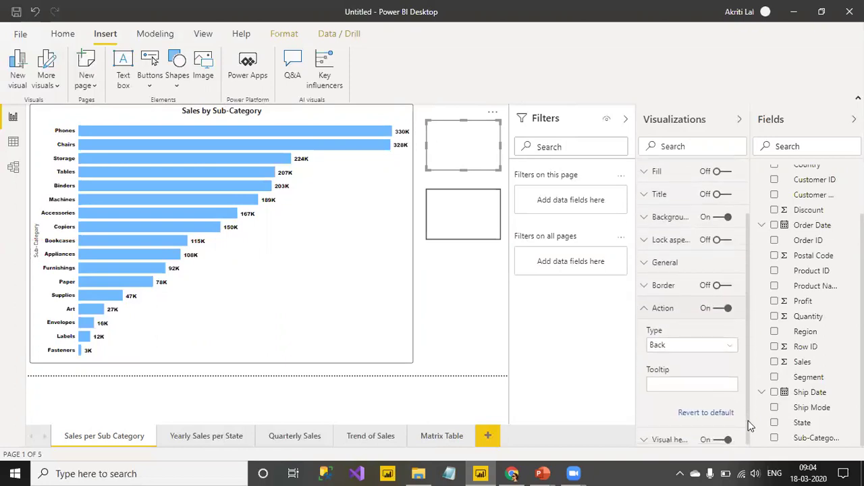
left_click(728, 349)
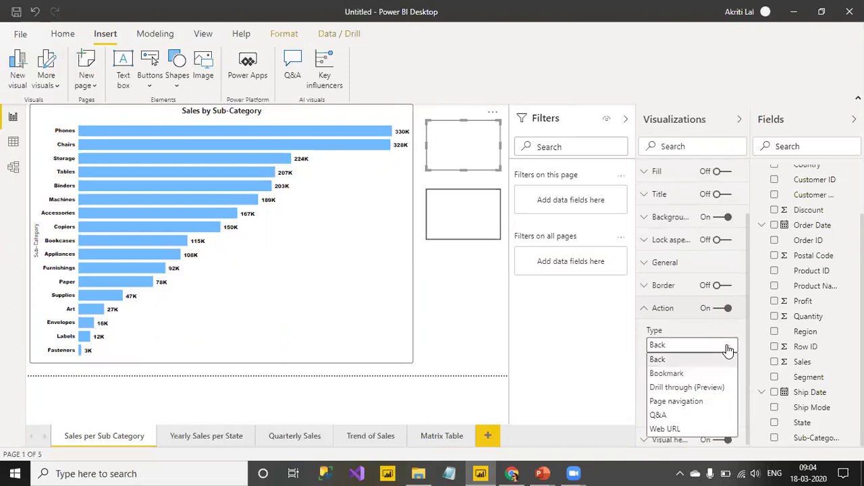
left_click(689, 403)
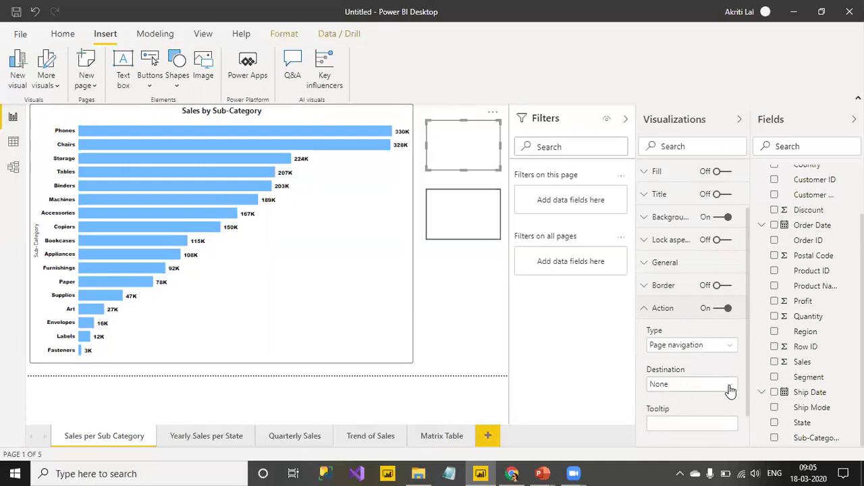
left_click(731, 390)
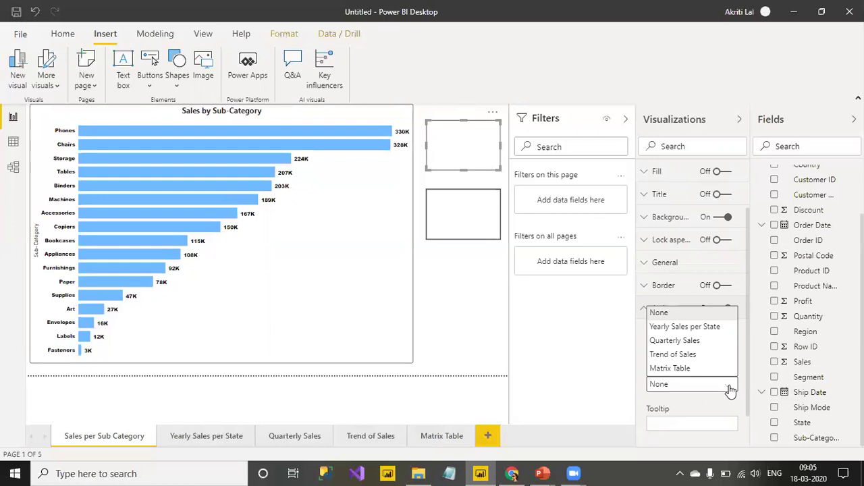
left_click(702, 356)
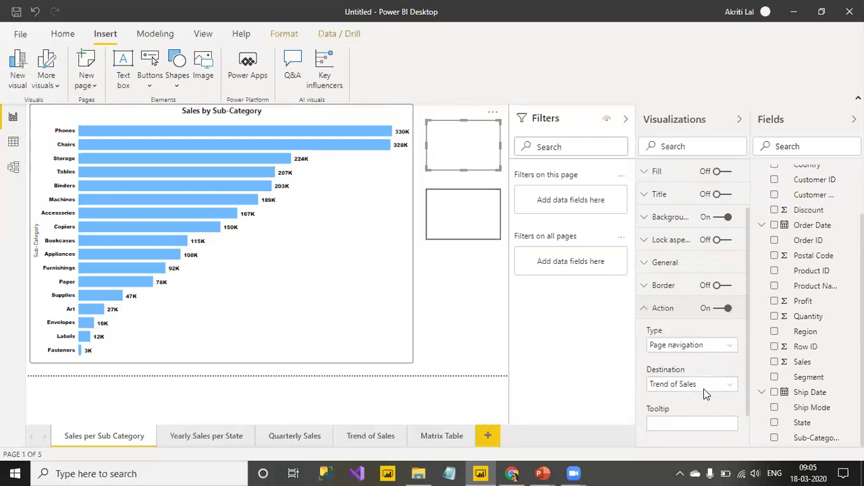
Step: Set the button's tooltip to 'Click to See the Trend'
left_click(691, 423)
type("Click to See Tre")
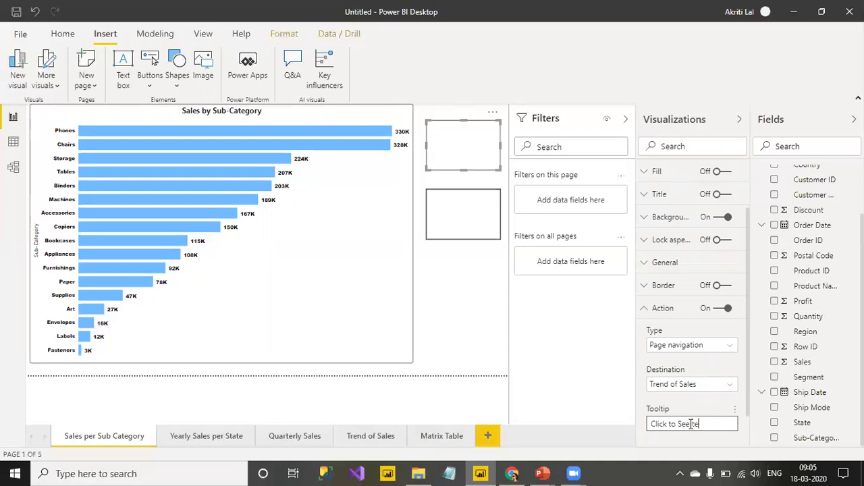
key("BackSpace")
type("the Trend")
Step: Give the upper button a border with rounded corners
left_click(646, 309)
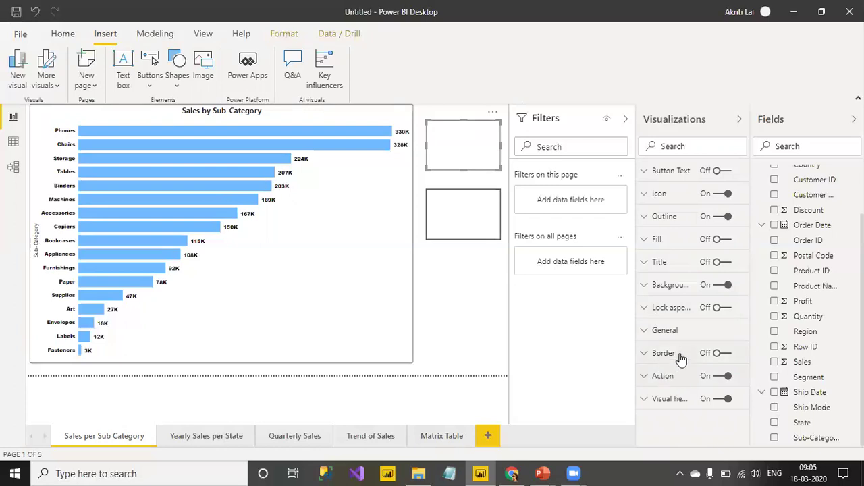
left_click(728, 354)
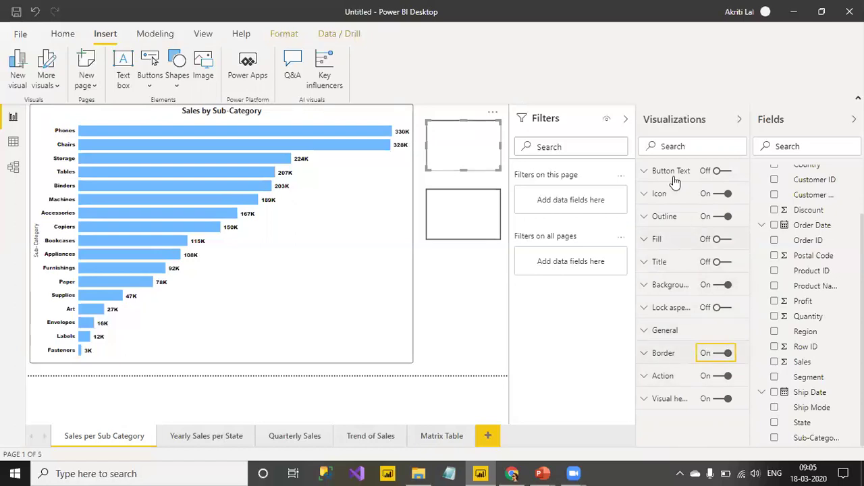
left_click(675, 356)
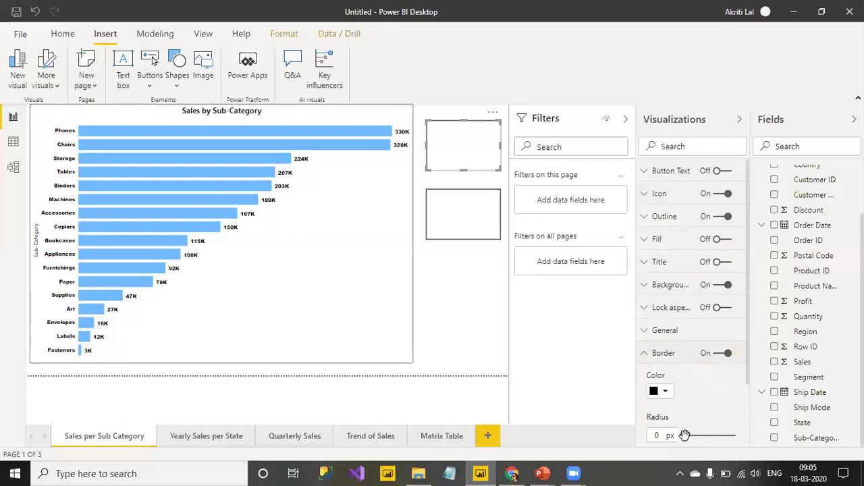
left_click_drag(685, 437, 692, 436)
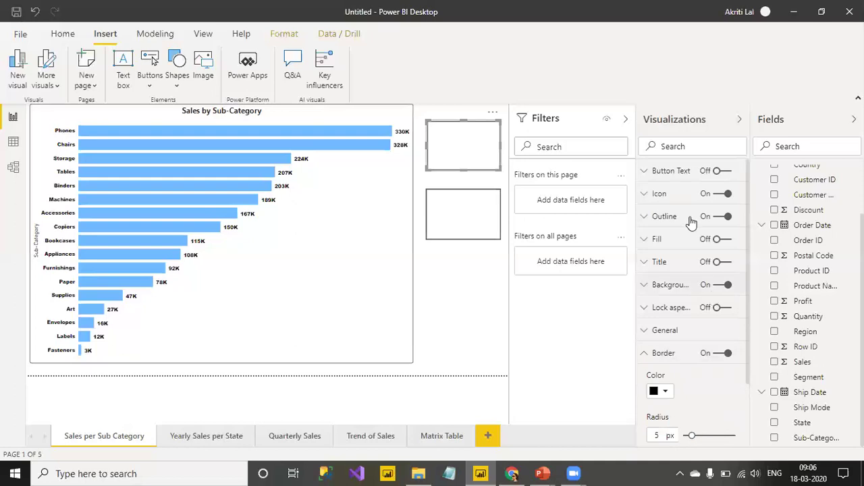
Step: Turn on button text reading 'Trend of Sales' in black
left_click(674, 172)
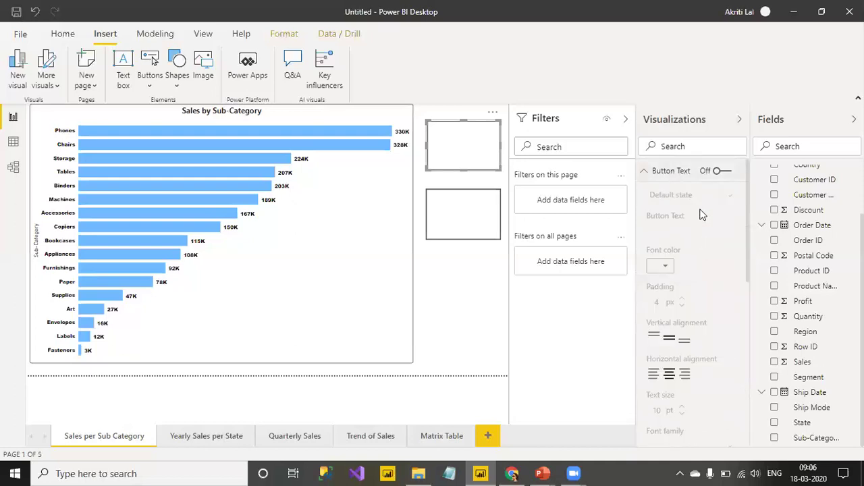
left_click(721, 171)
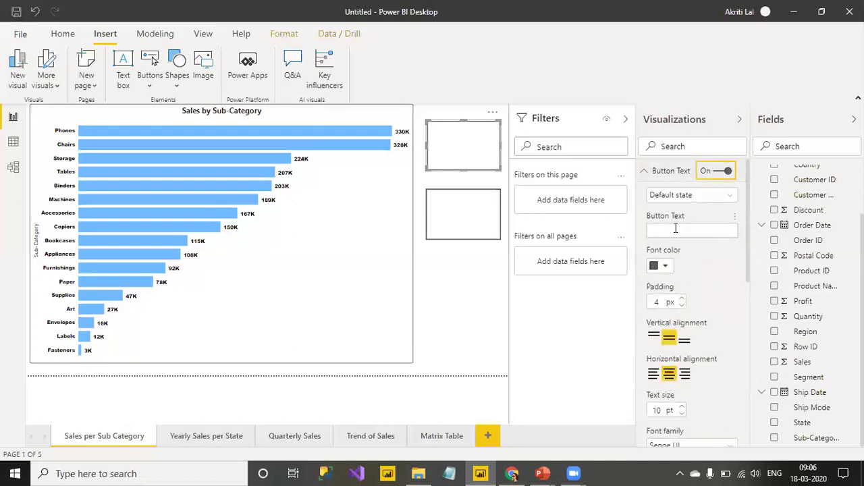
left_click(679, 231)
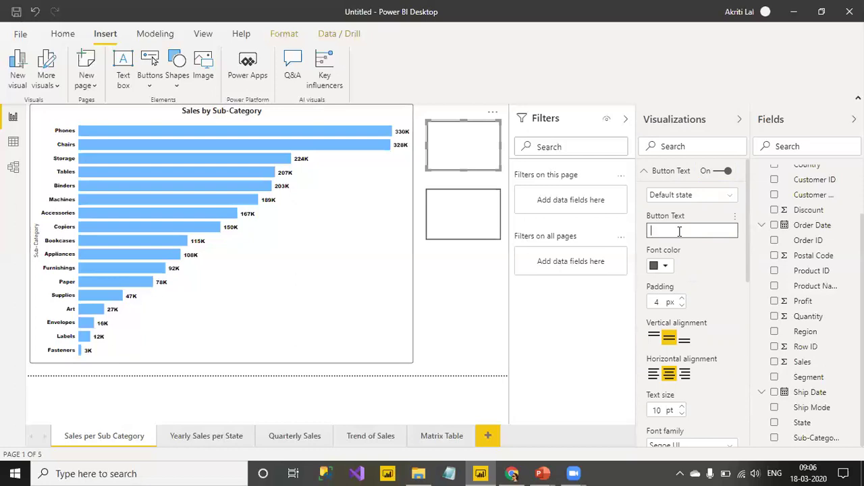
type("Trend of Sales")
left_click(665, 267)
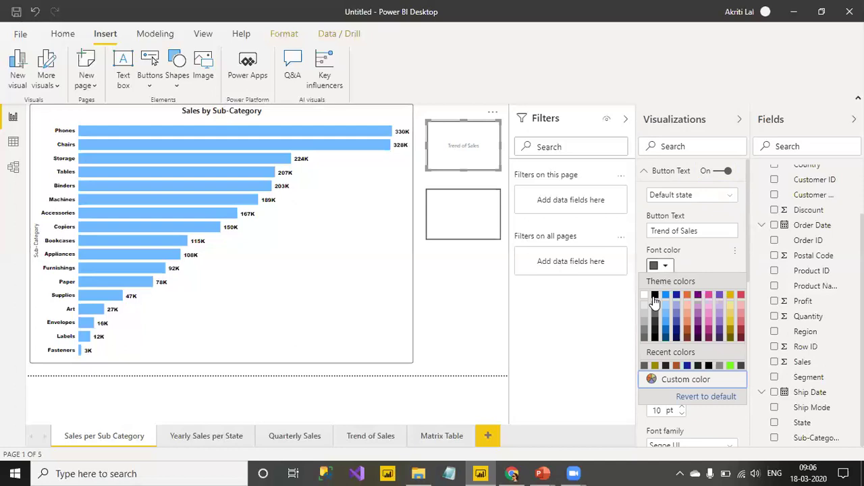
left_click(655, 297)
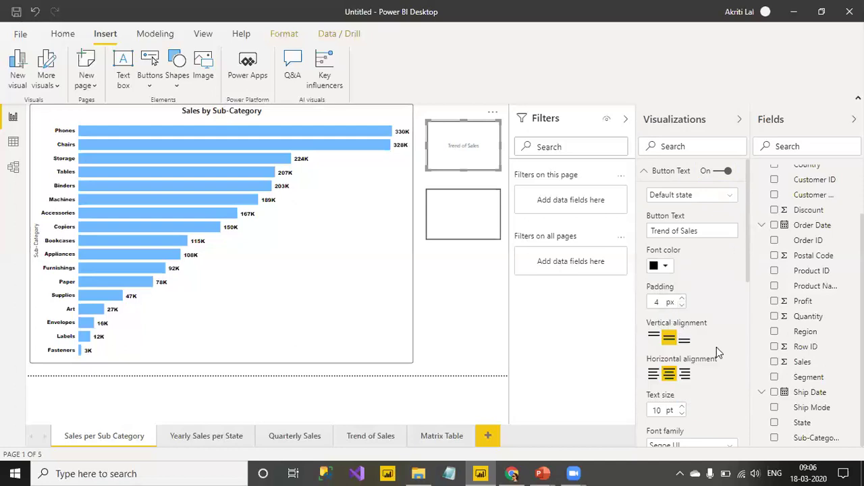
Step: Raise the label's text size to 15 pt and set the font to Comic Sans MS
left_click_drag(748, 275, 743, 319)
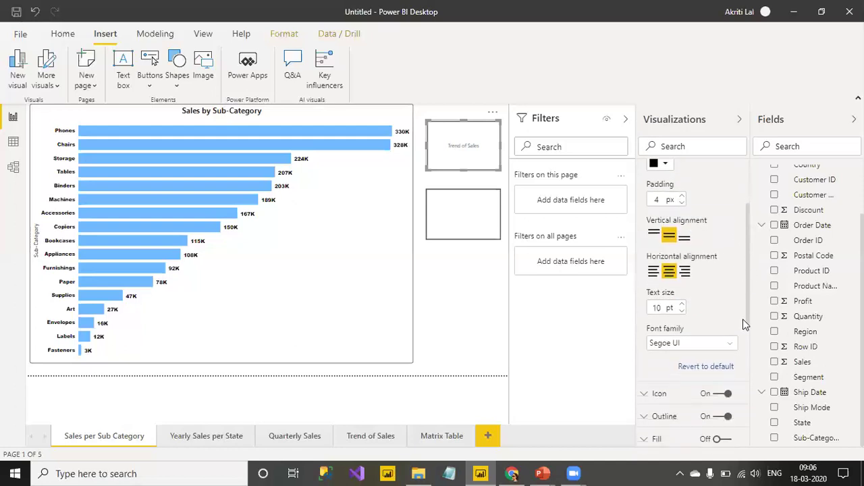
scroll(743, 318, "down", 1)
left_click(682, 269)
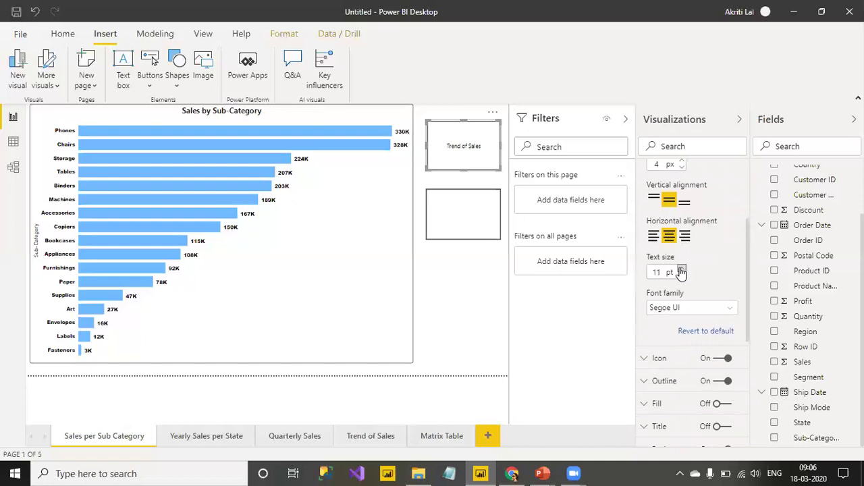
left_click(683, 269)
left_click(682, 268)
left_click(682, 269)
left_click(729, 313)
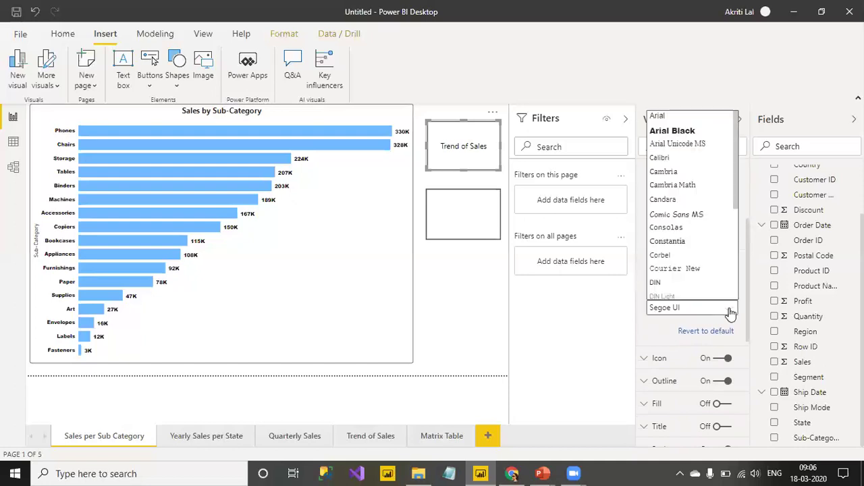
left_click(701, 215)
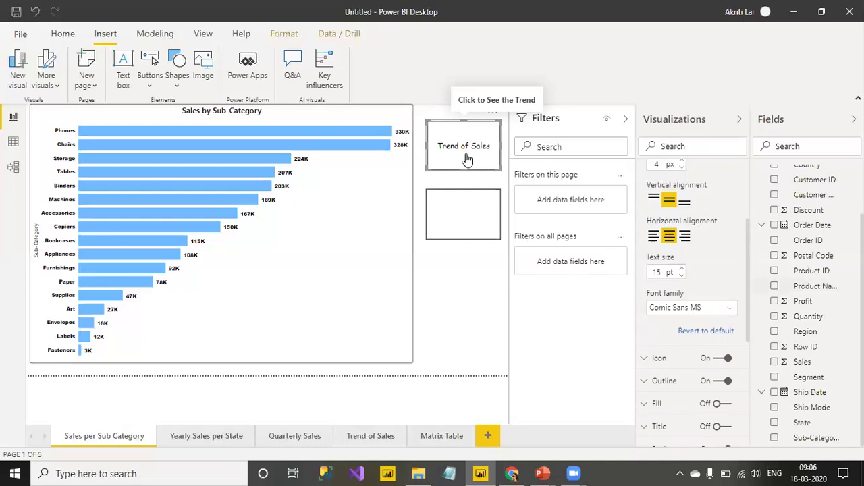
Step: Review the Trend of Sales button's action settings in the Format pane
left_click_drag(748, 278, 751, 406)
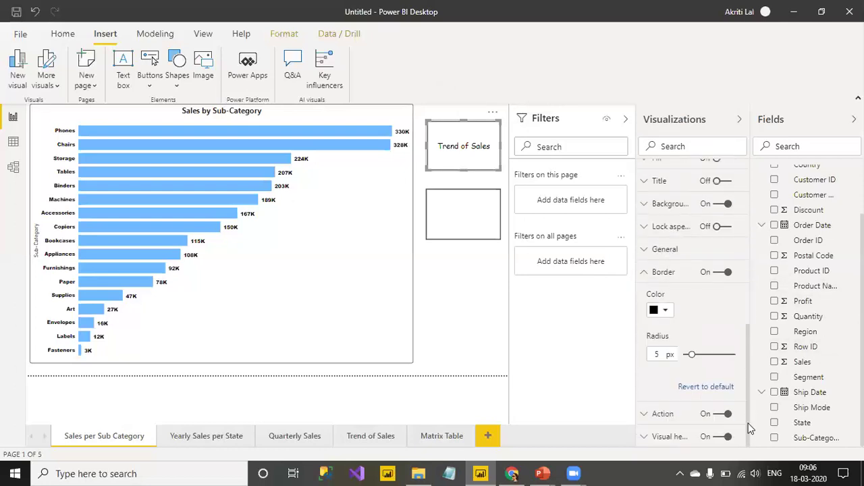
left_click(645, 275)
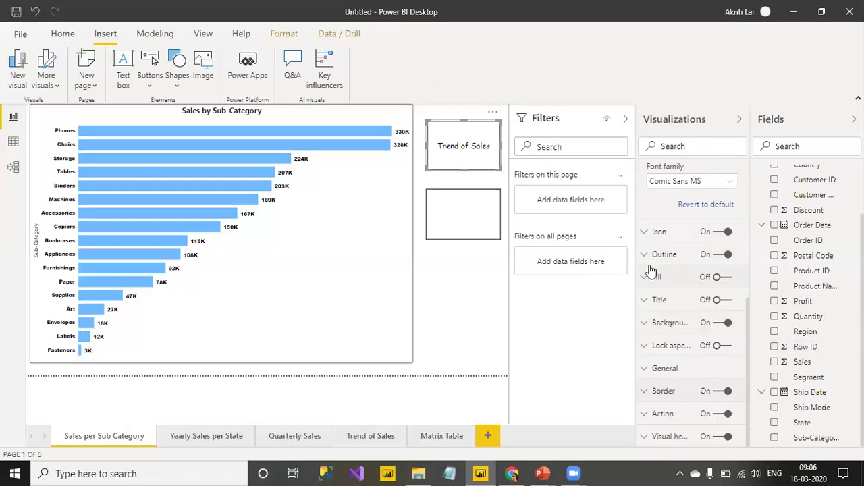
left_click(685, 417)
left_click_drag(747, 330, 749, 411)
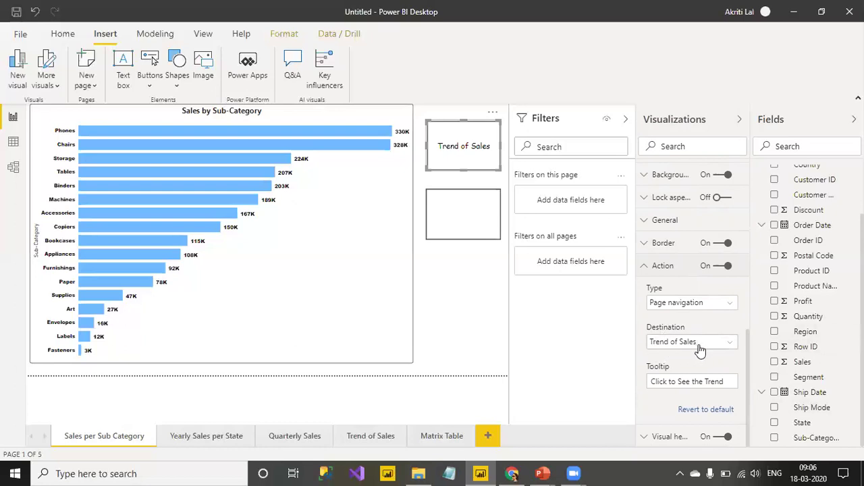
Step: Follow the Trend of Sales button to its page and expand Office Supplies in the category slicer
mouse_move(461, 148)
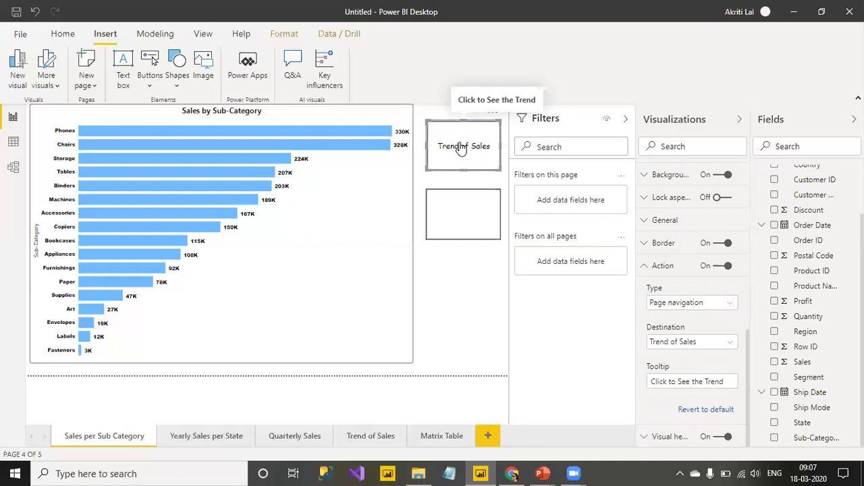
left_click(460, 148, "ctrl")
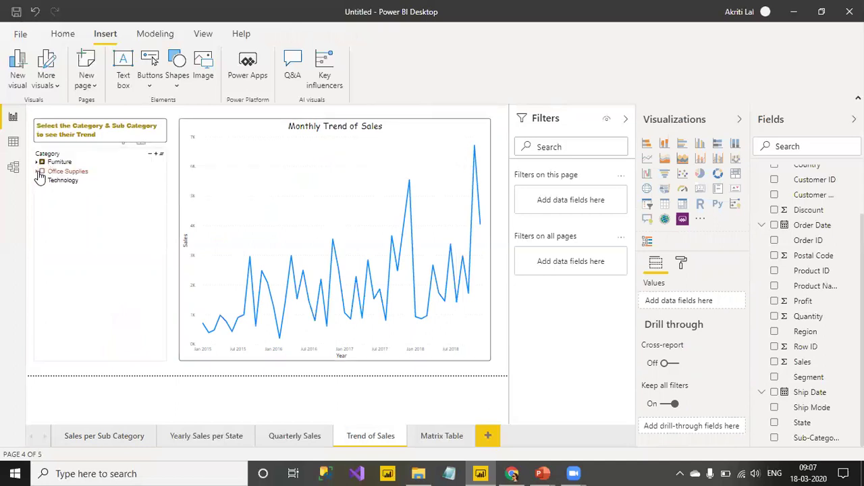
left_click(38, 172)
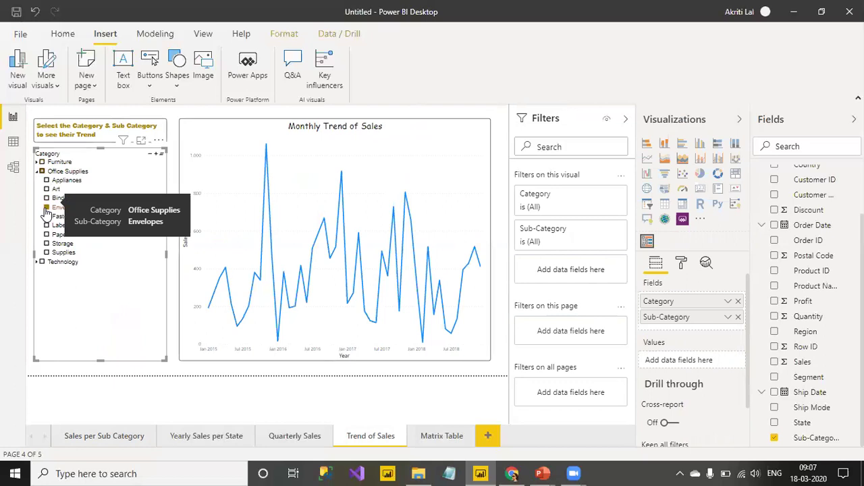
Step: Back on Sales per Sub Category, label the lower button 'Yearly Matrix Table' in black
left_click(79, 438)
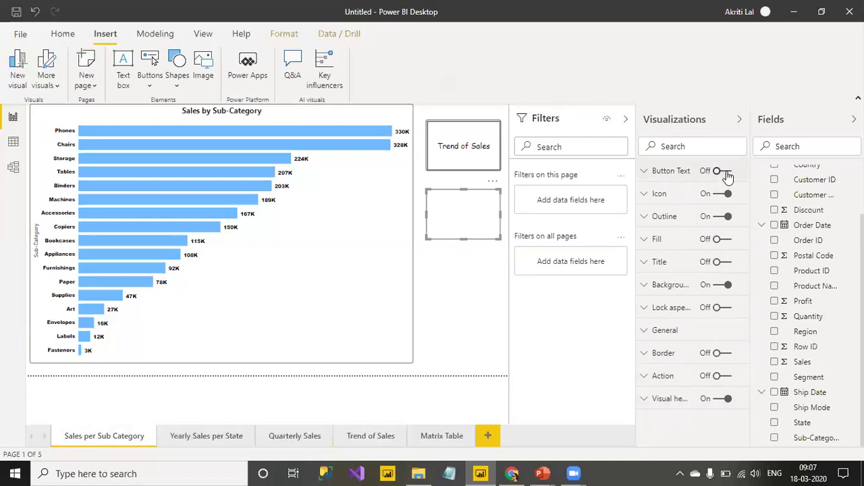
left_click(727, 173)
left_click(667, 172)
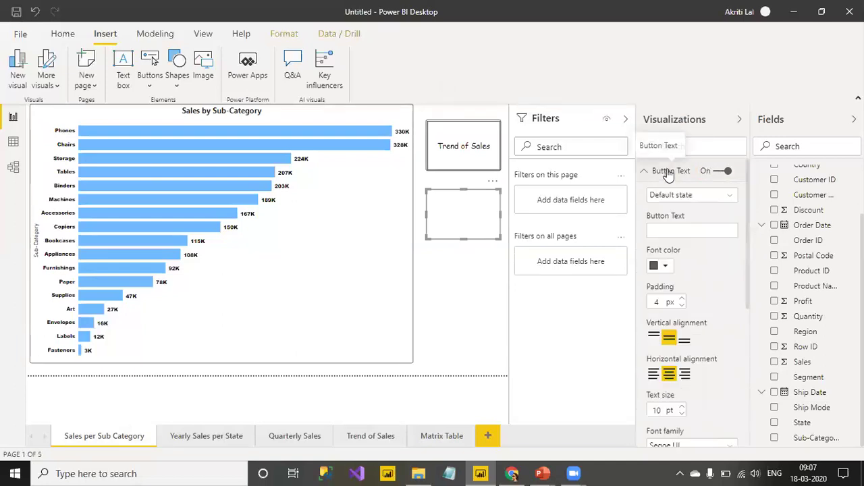
left_click(704, 230)
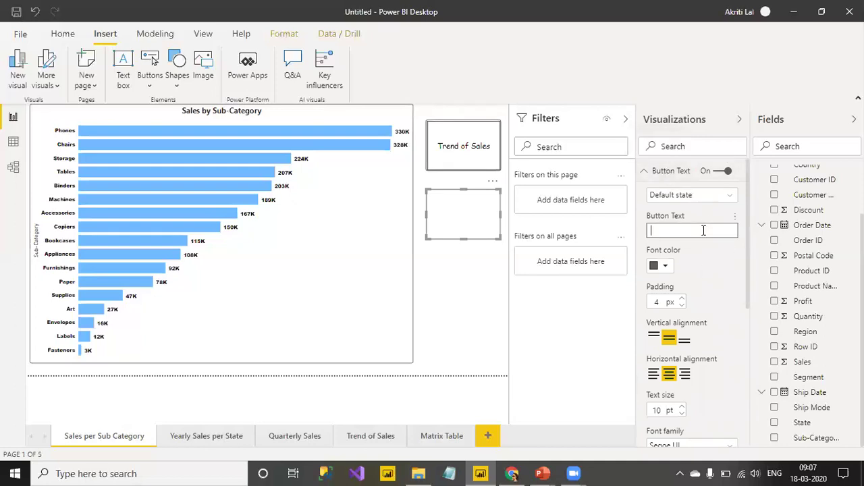
type("Yearly Matrix Table")
left_click(665, 269)
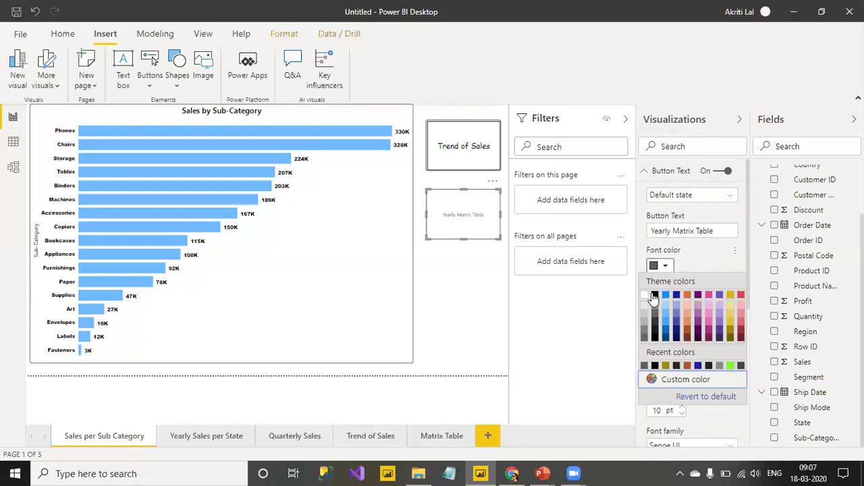
left_click(655, 296)
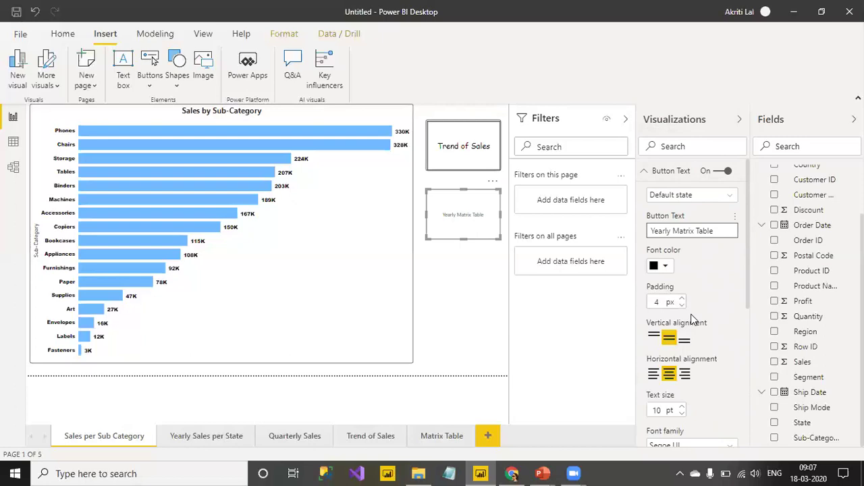
Step: Set the Yearly Matrix Table label to 14 pt Comic Sans MS
left_click_drag(747, 287, 747, 370)
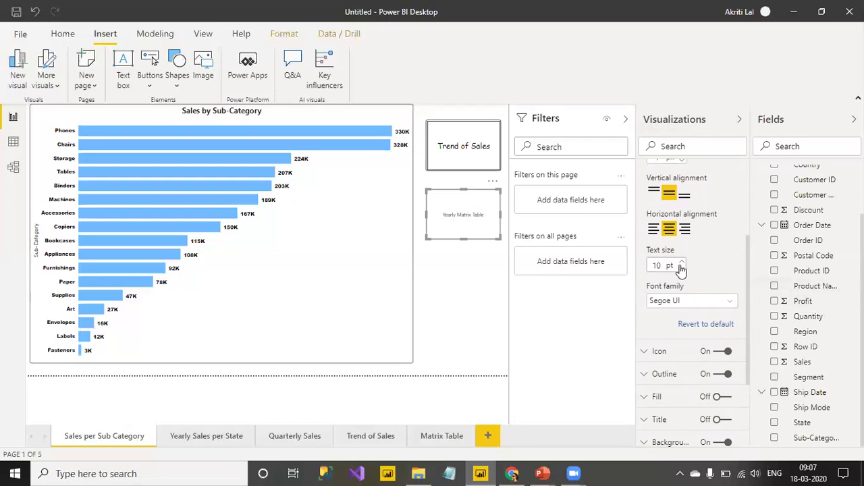
left_click(681, 263)
left_click(682, 262)
left_click(681, 263)
left_click(681, 263)
left_click(682, 263)
left_click(728, 303)
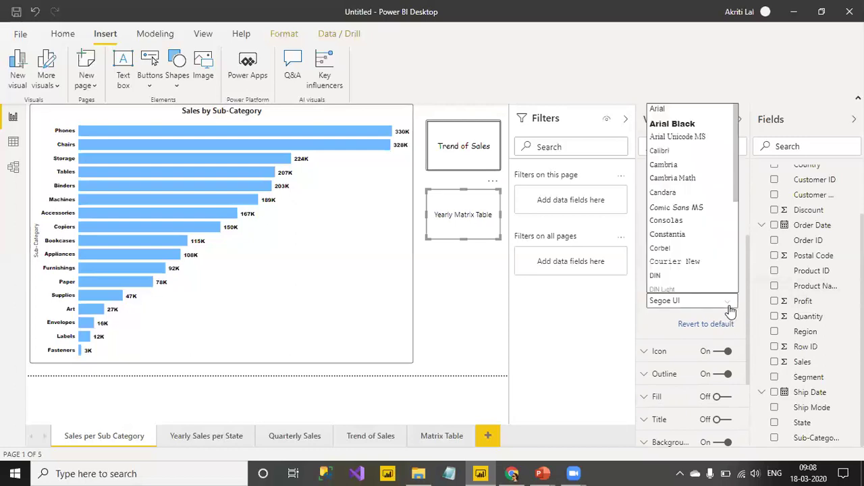
left_click(698, 202)
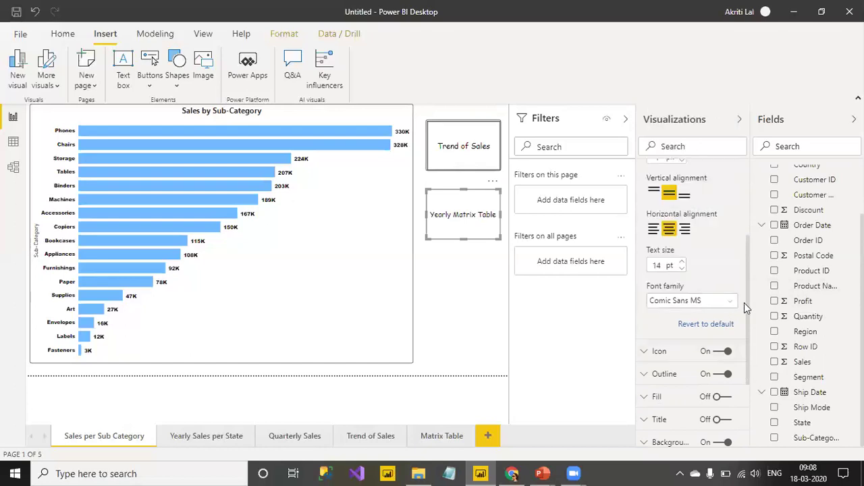
Step: Turn on the button's border with a 5 px corner radius
scroll(744, 302, "down", 3)
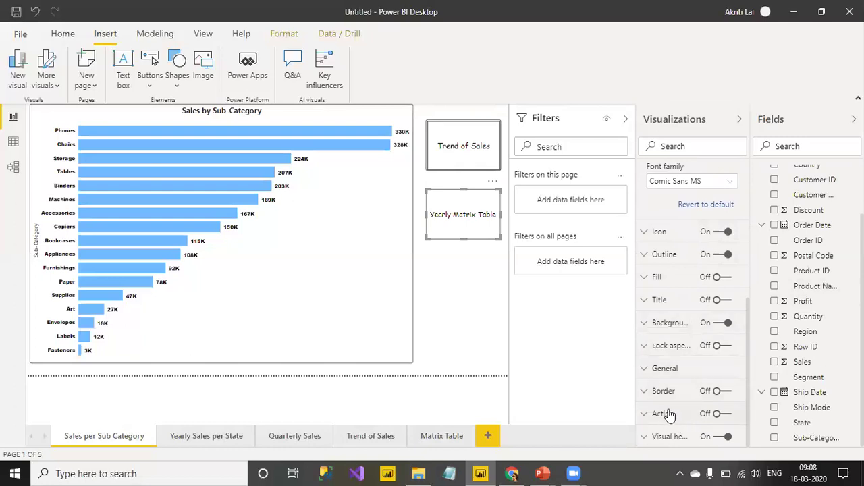
left_click(723, 391)
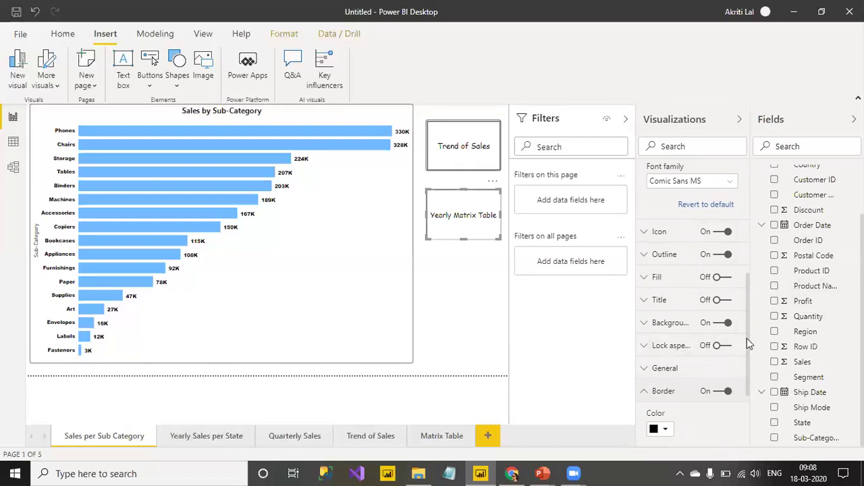
left_click_drag(746, 355, 746, 399)
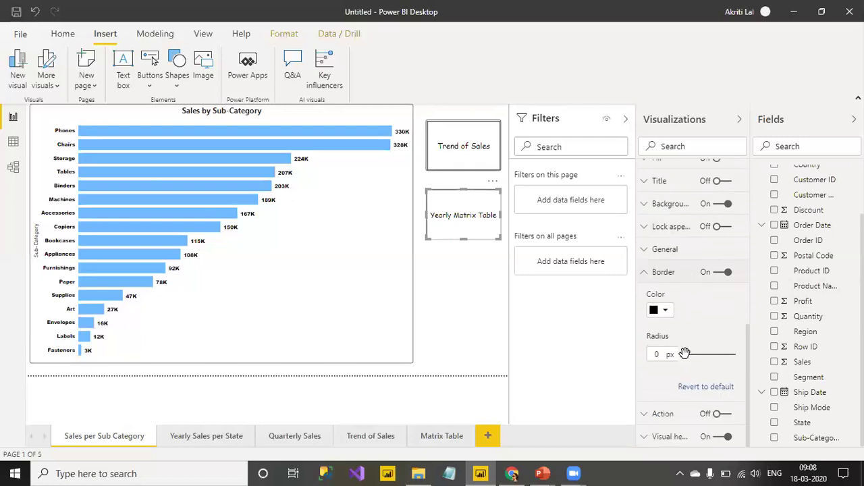
left_click_drag(684, 354, 692, 354)
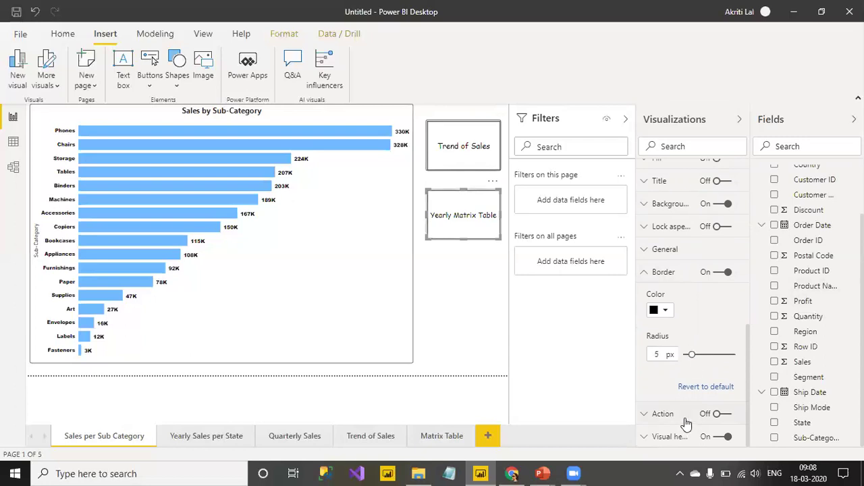
Step: Enable the button's action as Page navigation to the Matrix Table page
left_click(685, 419)
left_click_drag(747, 326, 742, 398)
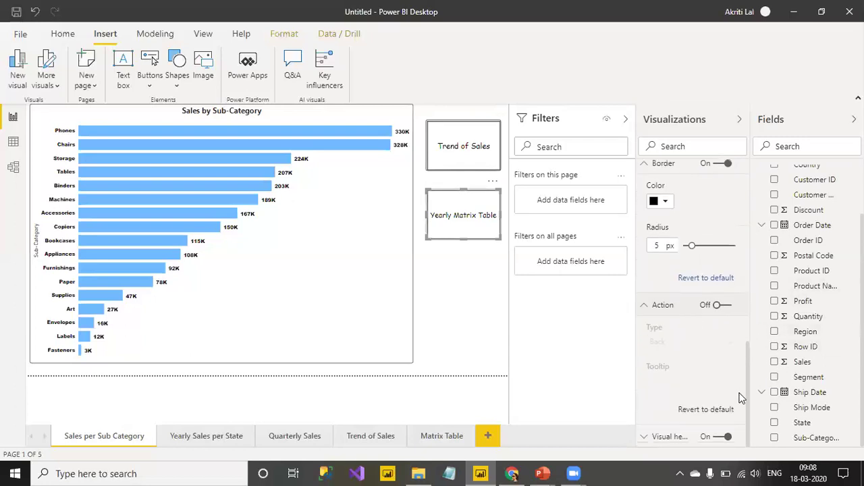
left_click(726, 305)
left_click(730, 344)
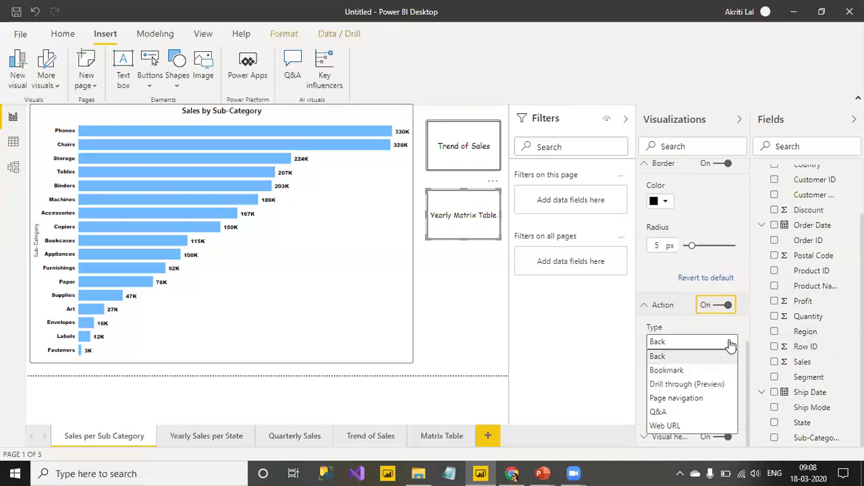
left_click(711, 400)
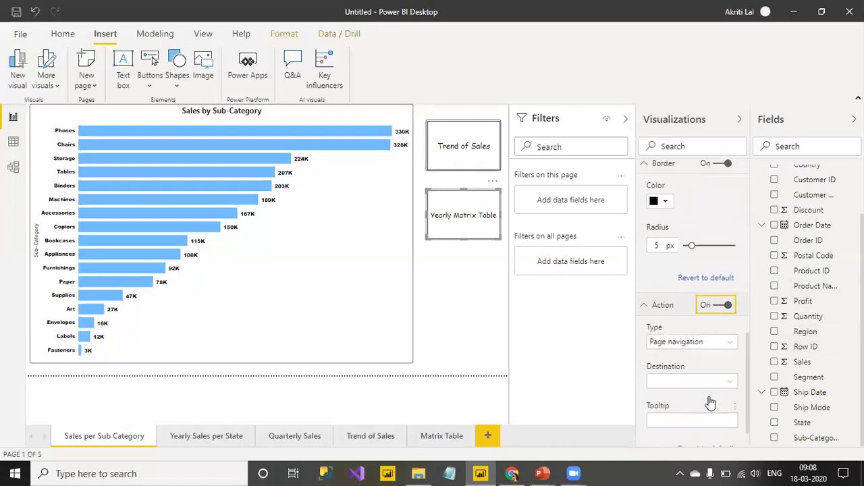
left_click(728, 383)
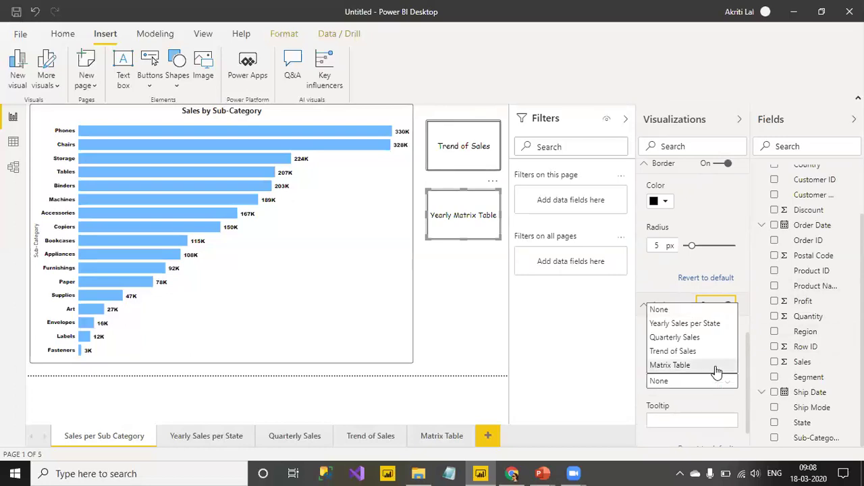
left_click(716, 366)
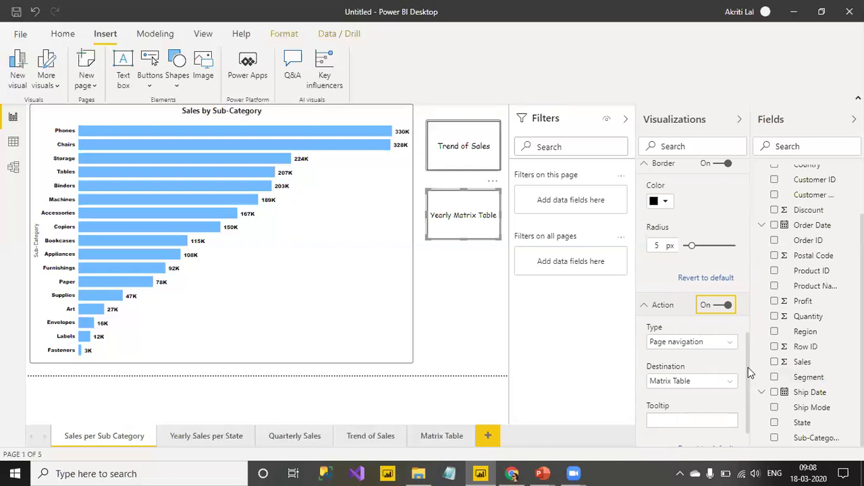
scroll(748, 367, "down", 2)
Step: Enter the tooltip 'Click to See the Yearly Matrix Table' and commit it
left_click(705, 382)
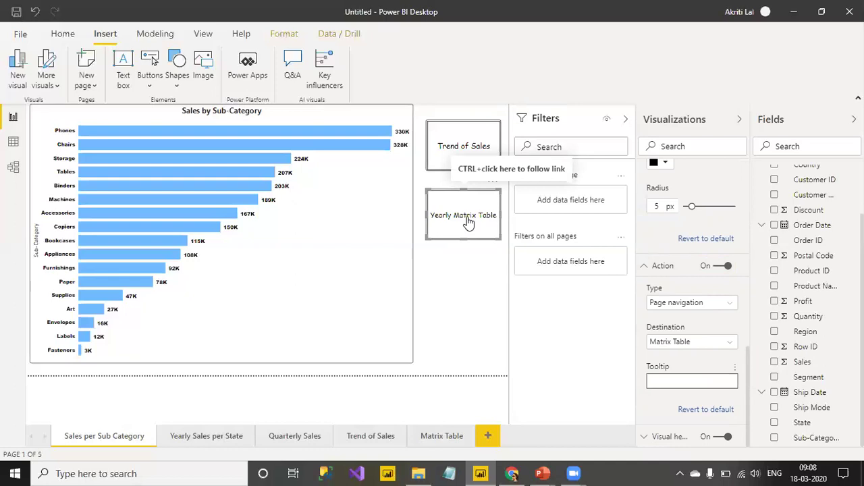
type("Click ")
type("to S")
type("ee")
type(" the ")
type("Year")
type("ly ")
type("Matri")
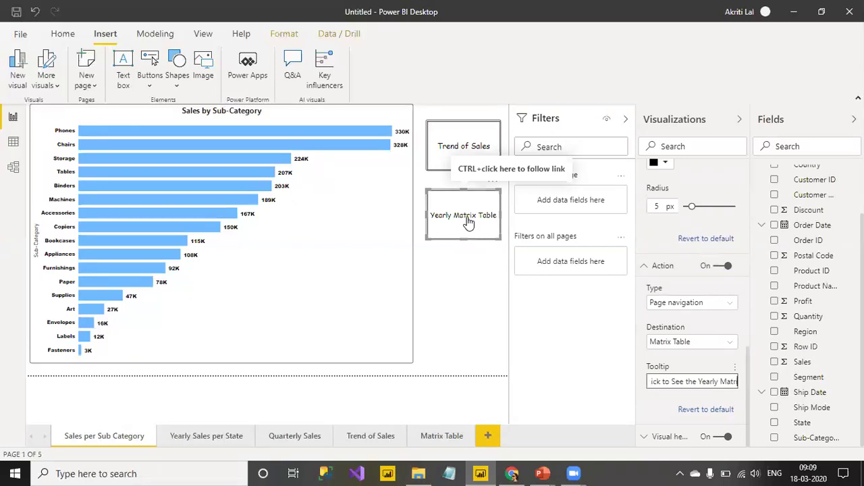
type("x Table")
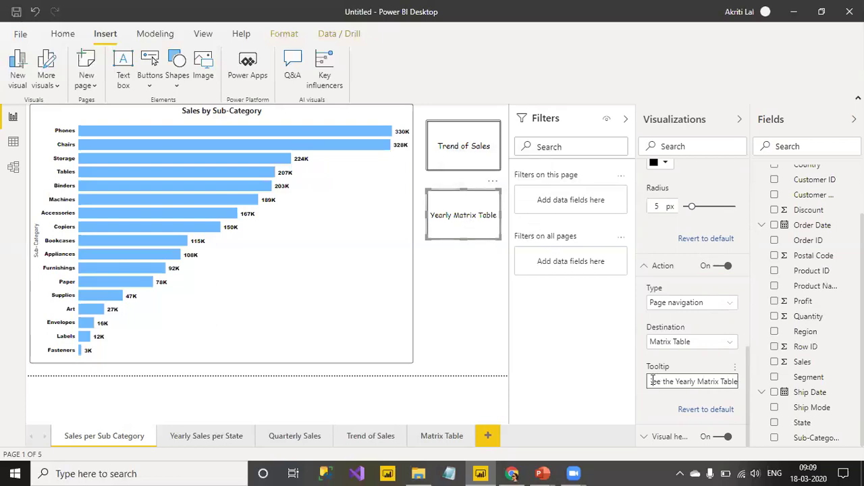
left_click(652, 380)
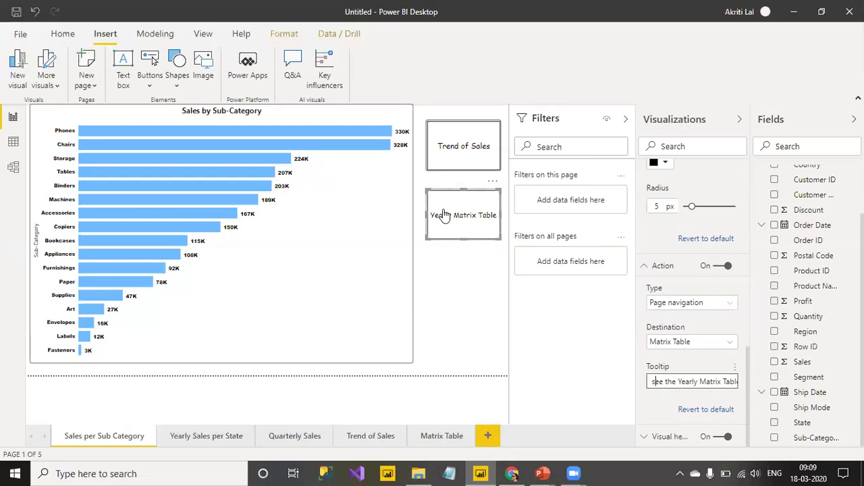
mouse_move(444, 215)
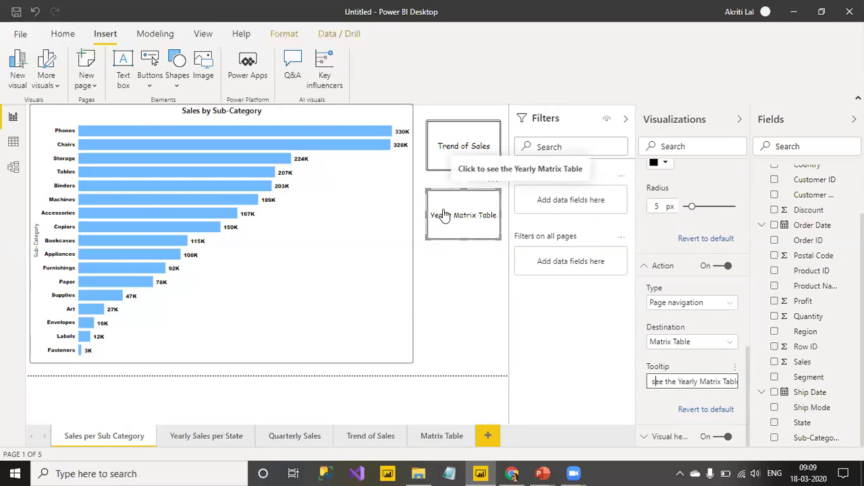
key("Return")
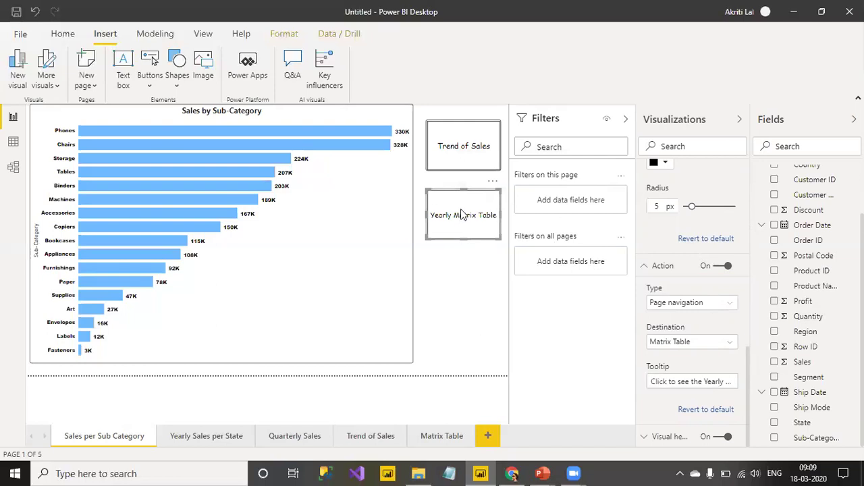
Step: Deselect the Yearly Matrix Table button and follow it to the Matrix Table page
key("Escape")
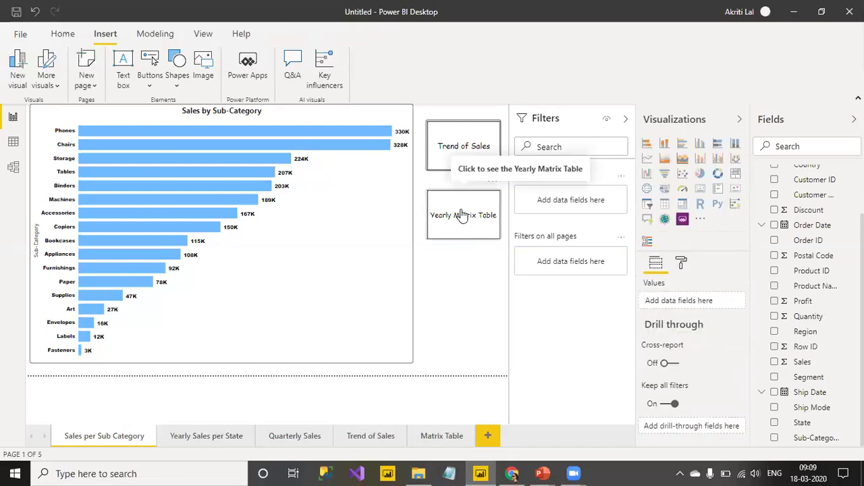
left_click(461, 215, "ctrl")
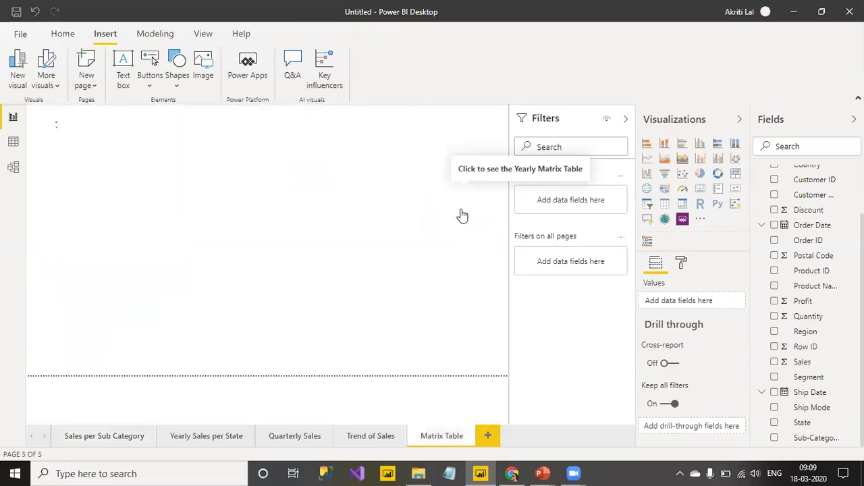